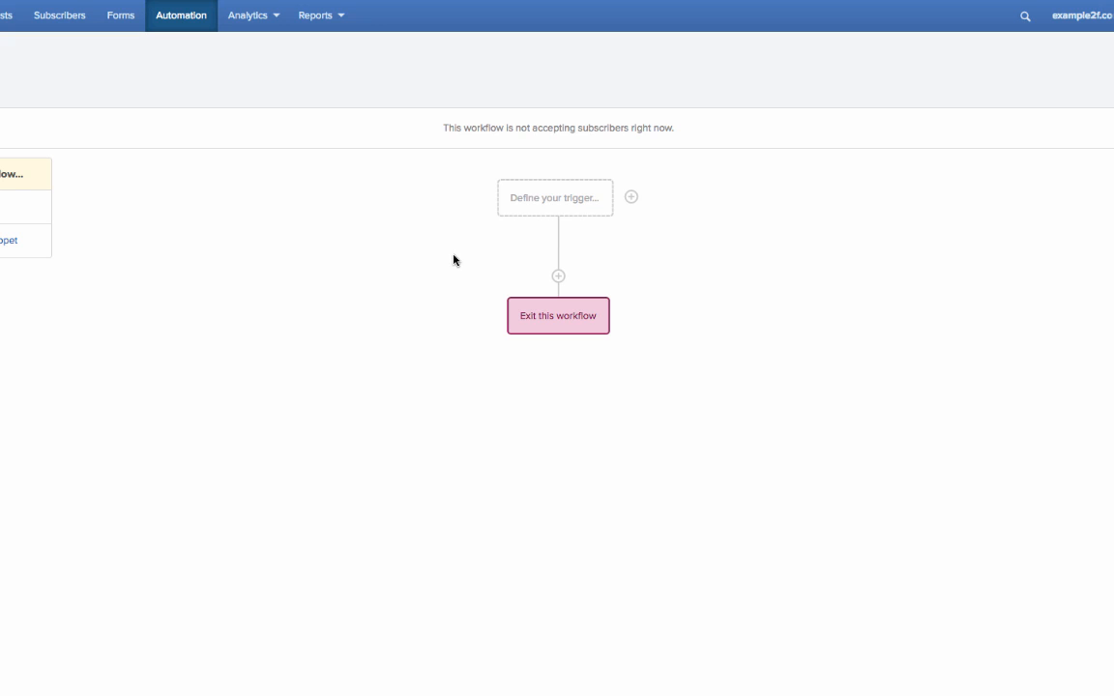
Define the workflow's entry trigger as a submission of the "Entry Form" form
click(560, 201)
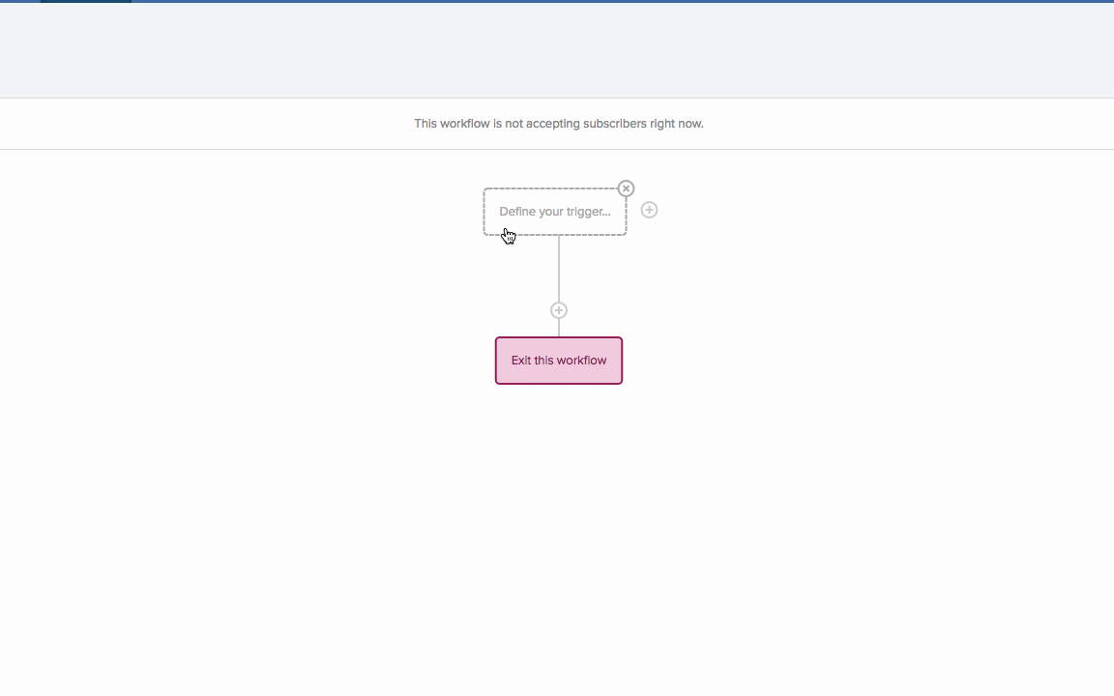
click(512, 223)
click(511, 150)
click(498, 462)
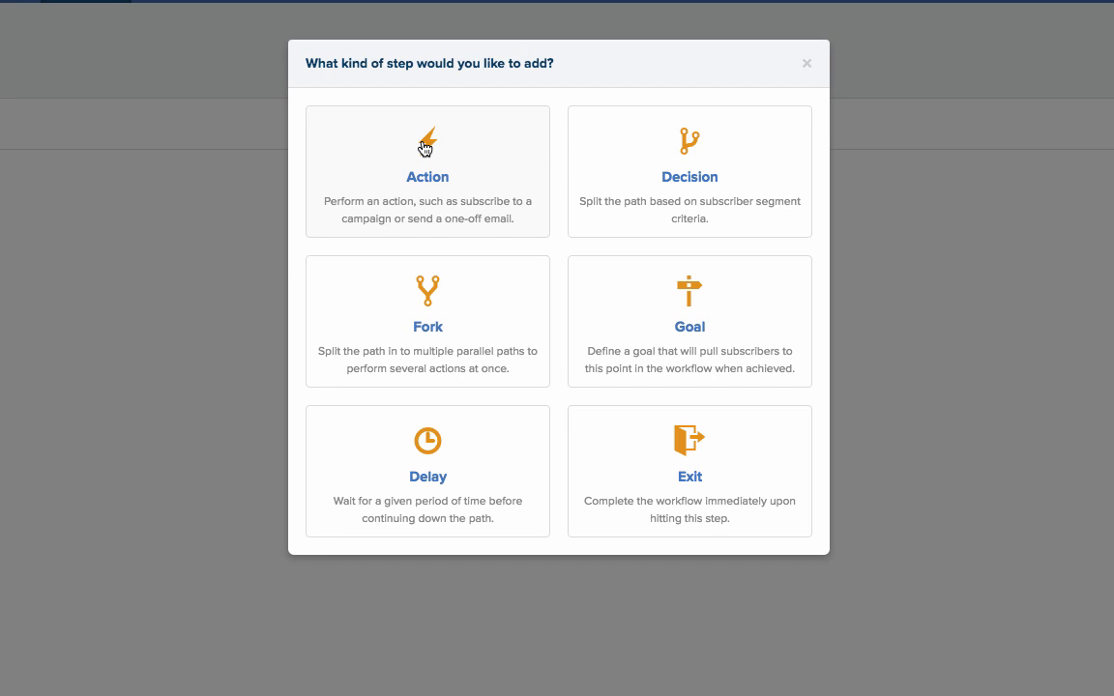
Add an action below the form trigger that applies the "Requested Lead Magnet" tag
click(425, 147)
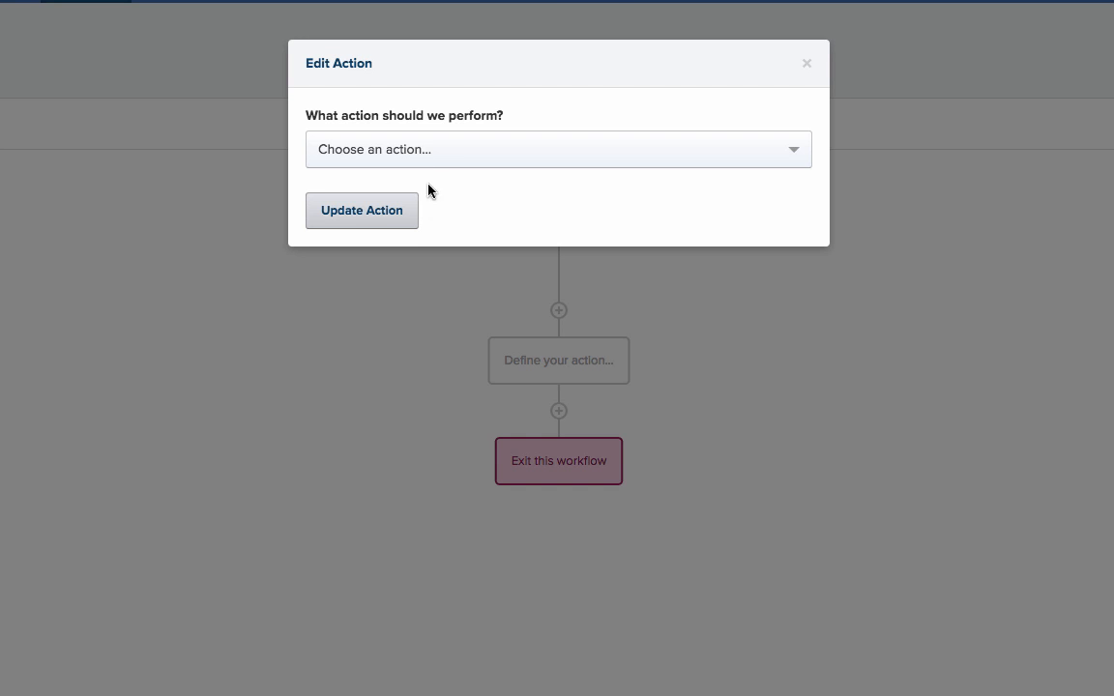
click(497, 152)
click(401, 203)
click(395, 235)
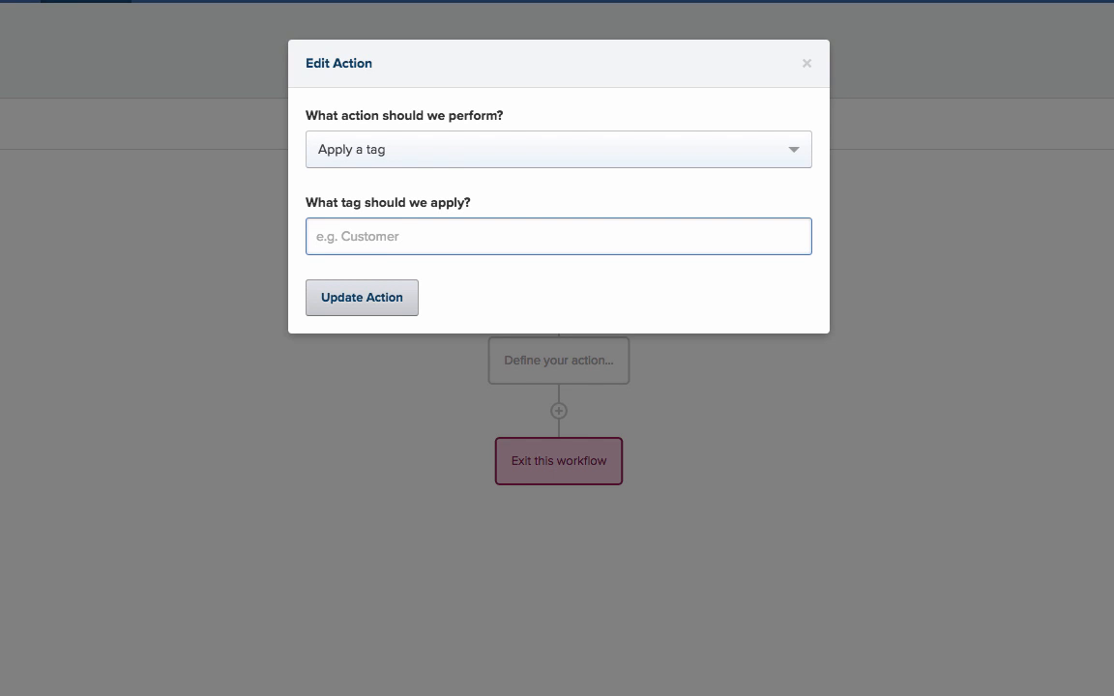
text(Requested Lead Magnet)
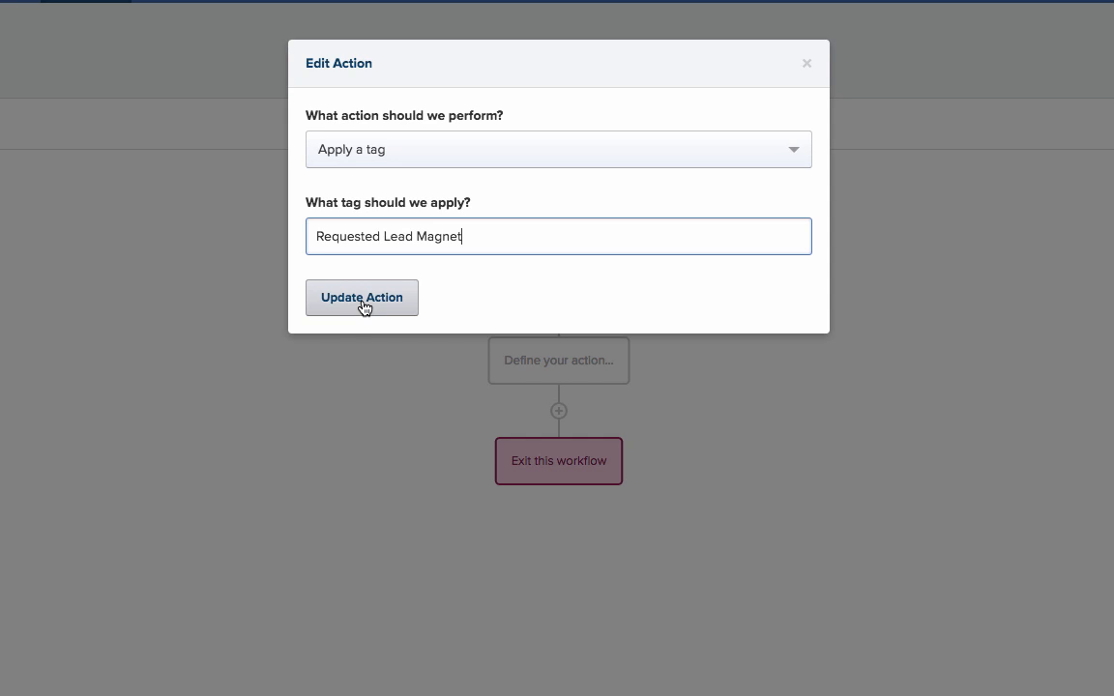
click(363, 305)
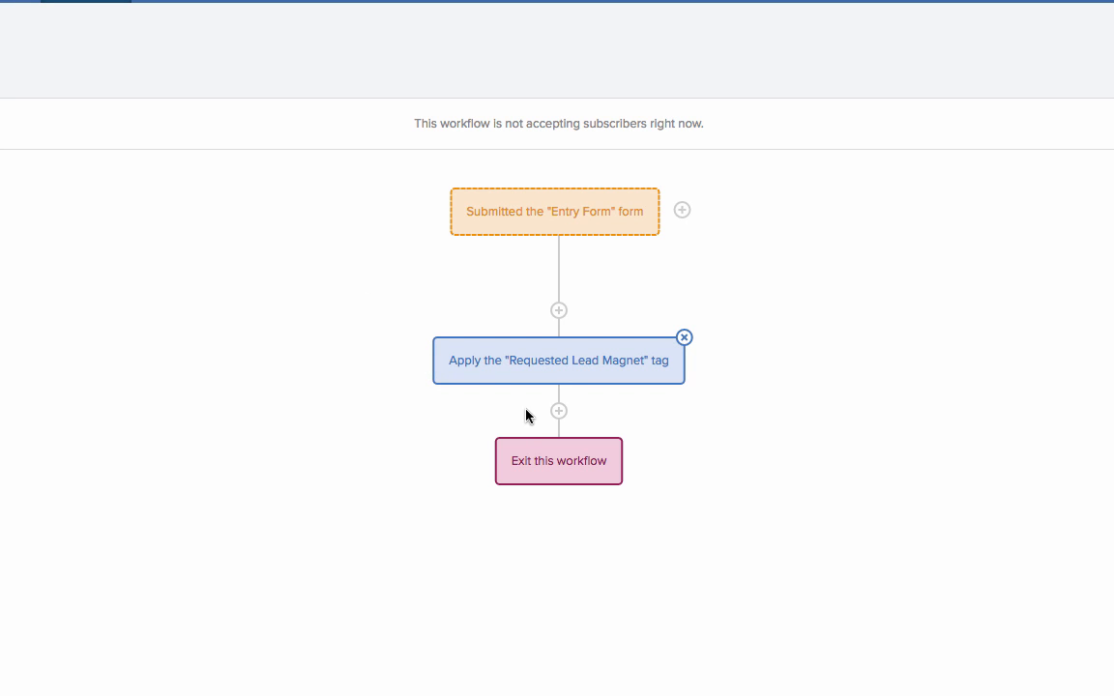
Add an undefined action below the "Requested Lead Magnet" tag action and read through the Day 1 email of the Lead Magnet Delivery campaign
click(558, 411)
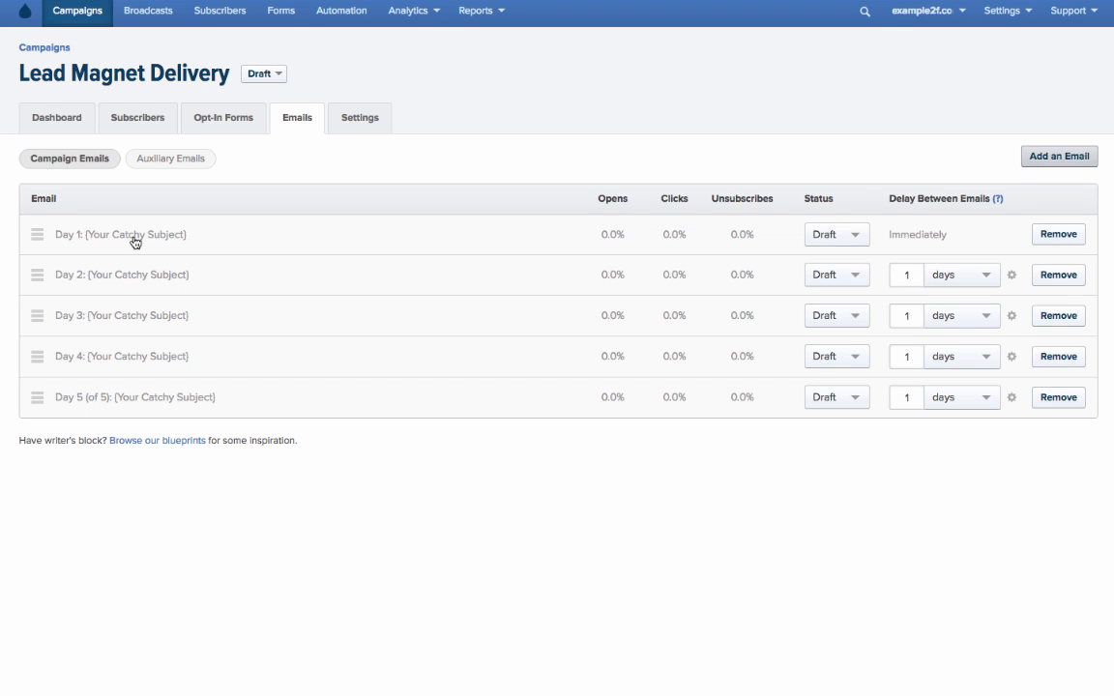
click(135, 235)
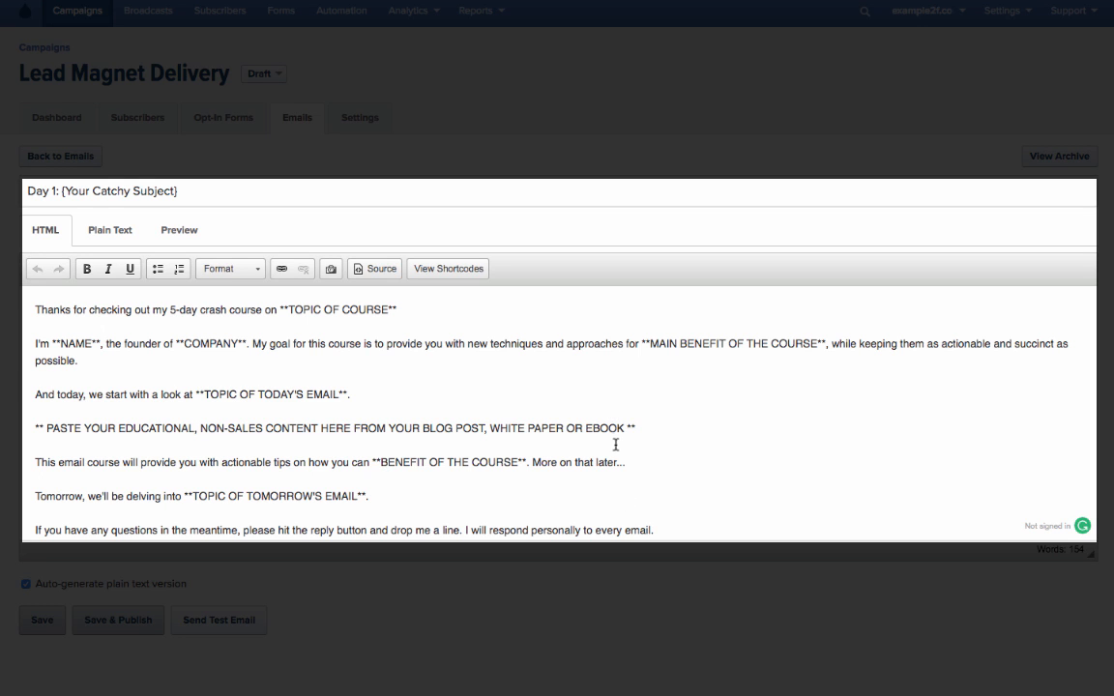
scroll(619, 464, down, 2)
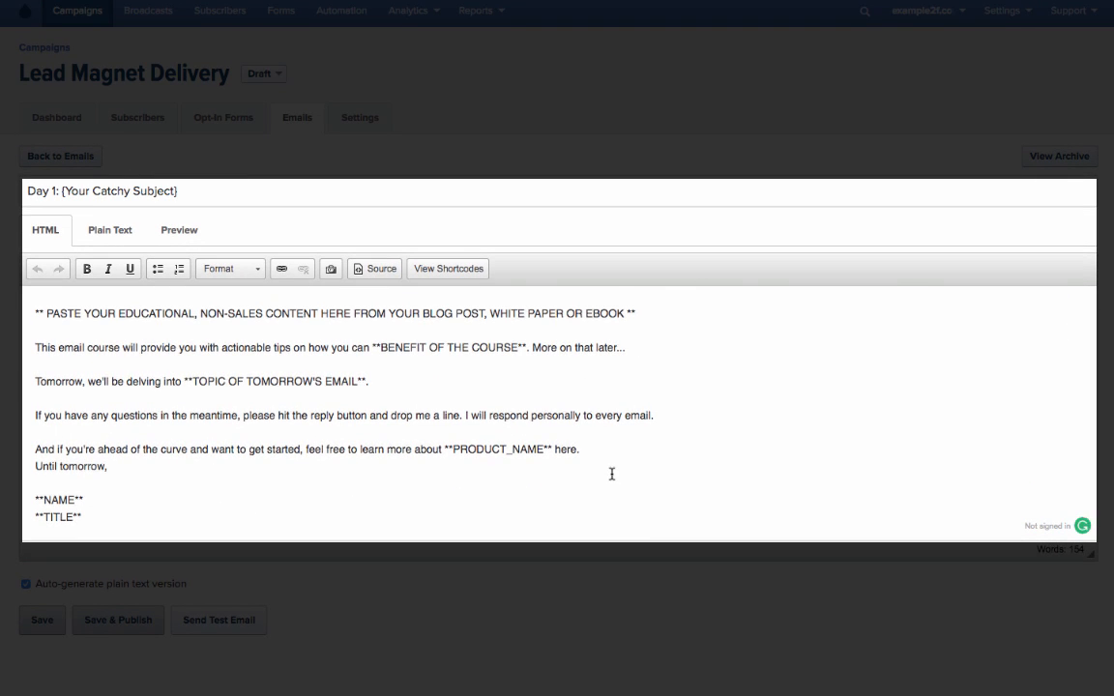
scroll(612, 472, up, 2)
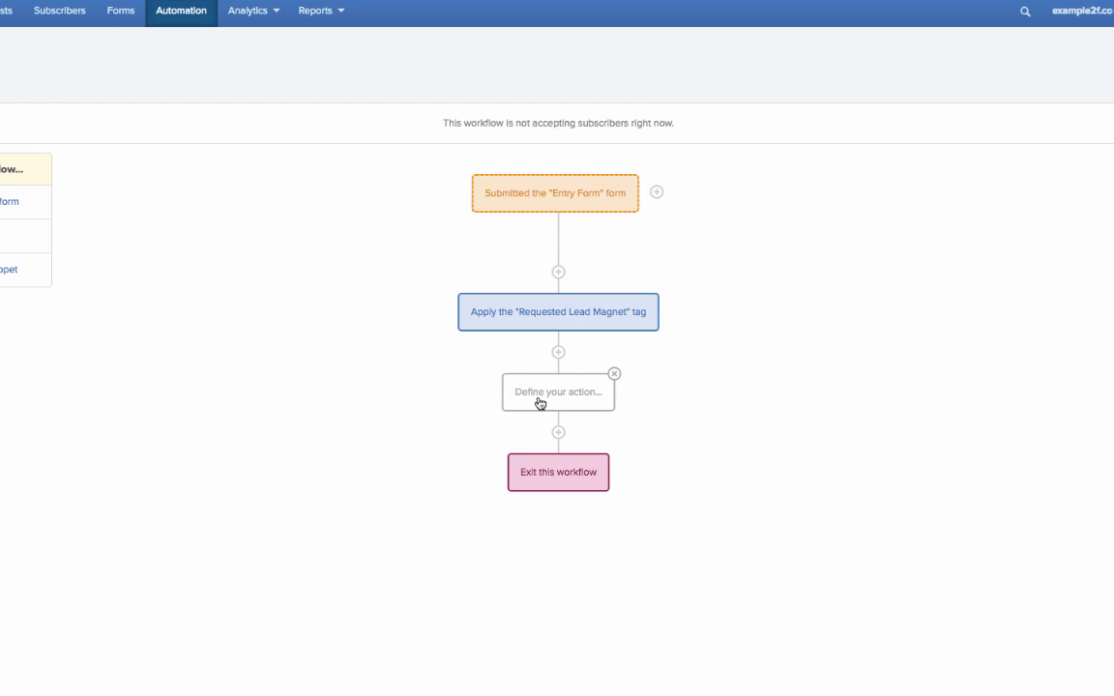
Set the undefined action in the workflow to send the Lead Magnet Delivery campaign
click(538, 400)
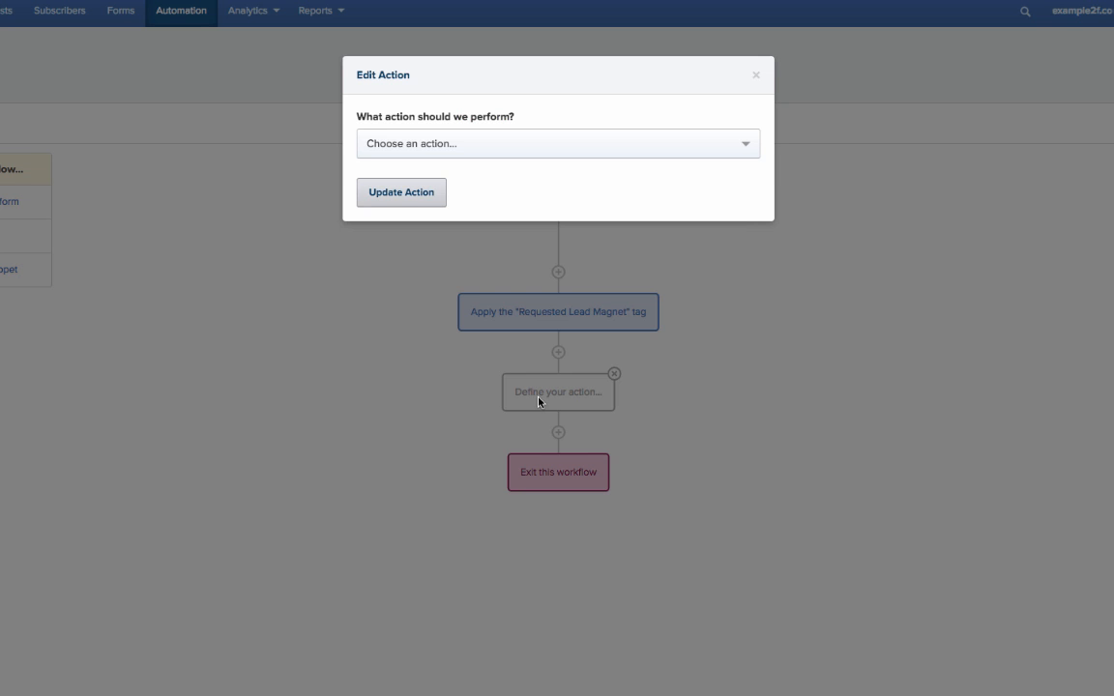
click(425, 144)
click(427, 229)
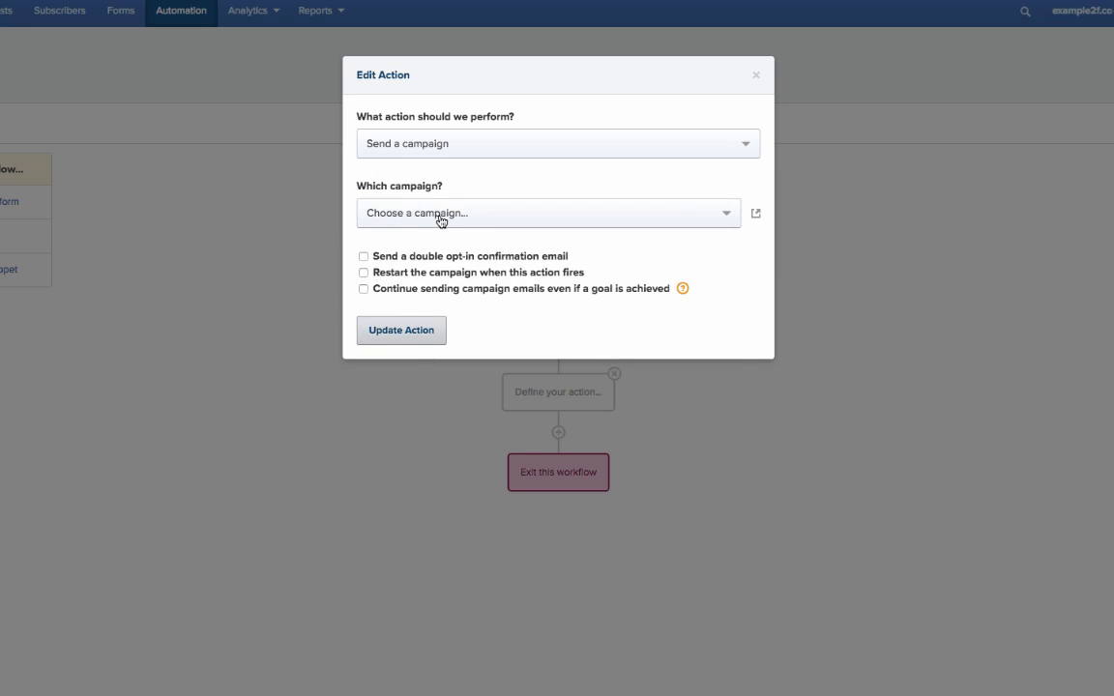
click(440, 217)
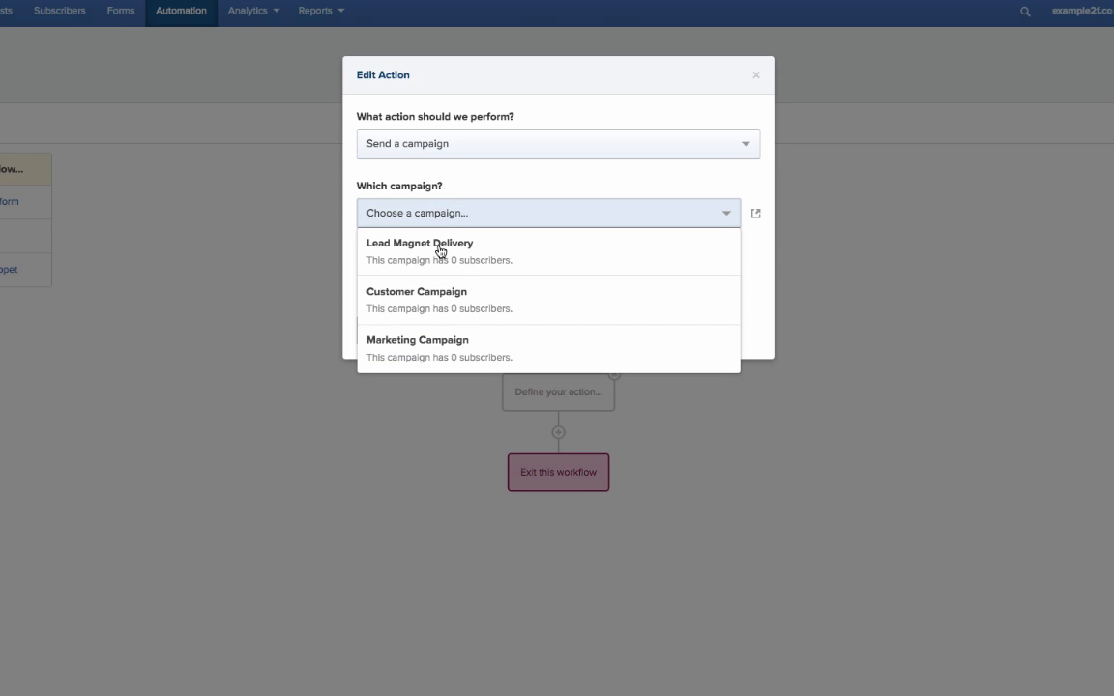
click(439, 251)
click(433, 429)
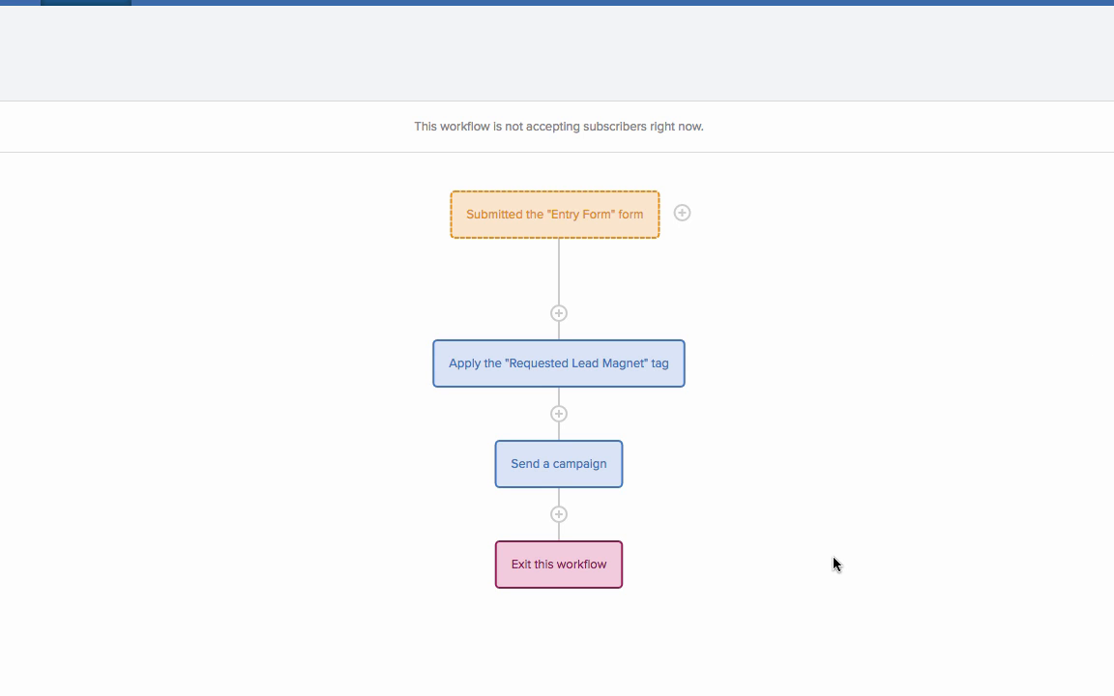
Add a goal below the campaign action for a purchase of "Drip Email Mastery [Video Series]" via Gumroad
click(559, 515)
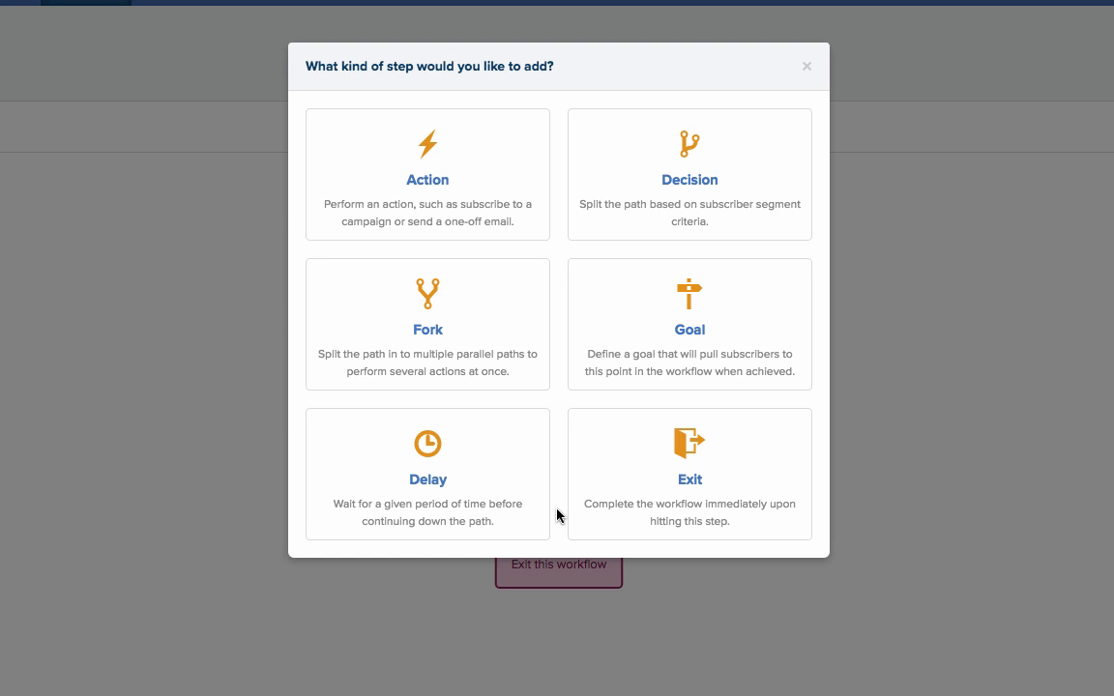
click(661, 362)
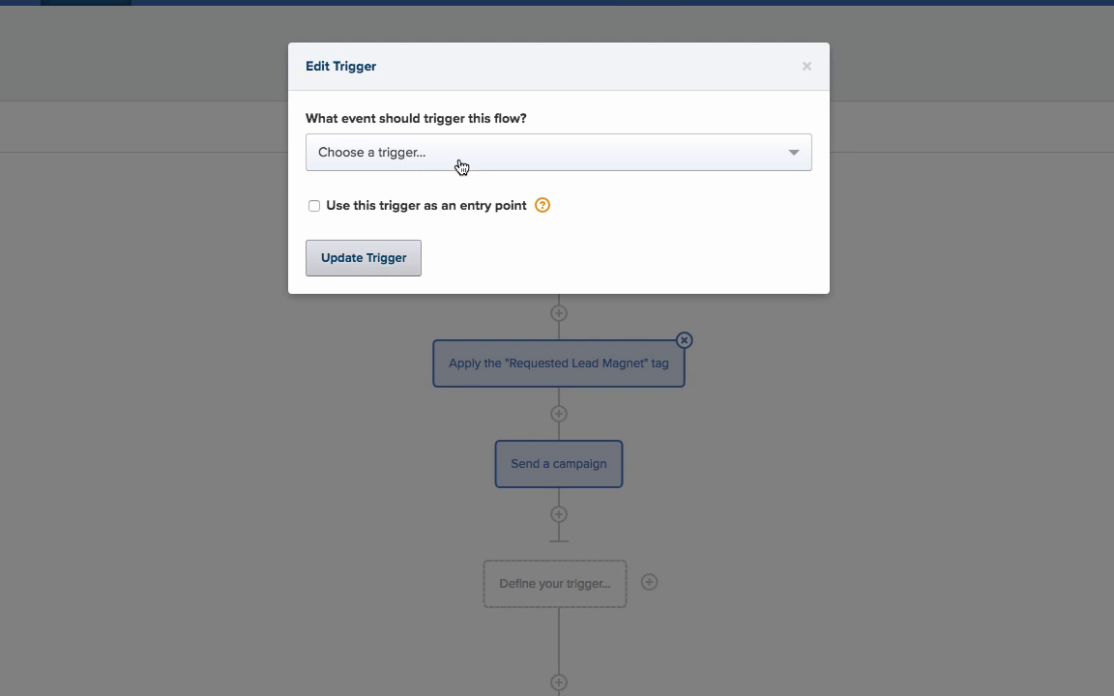
click(460, 160)
scroll(570, 410, down, 2)
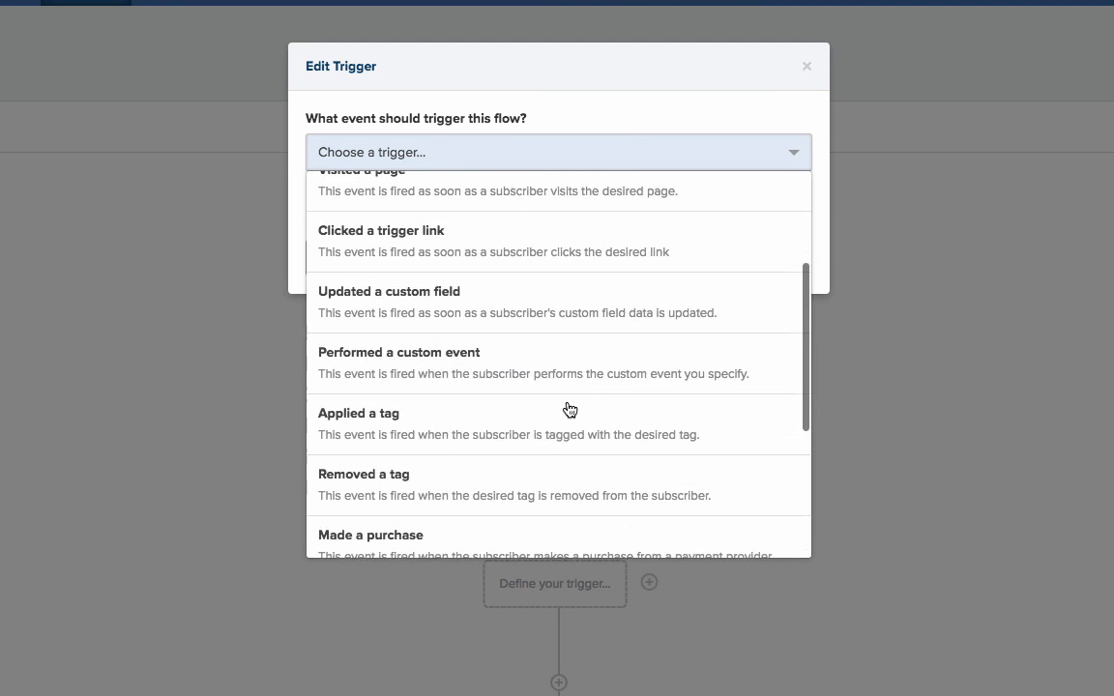
scroll(569, 410, down, 3)
scroll(576, 448, down, 3)
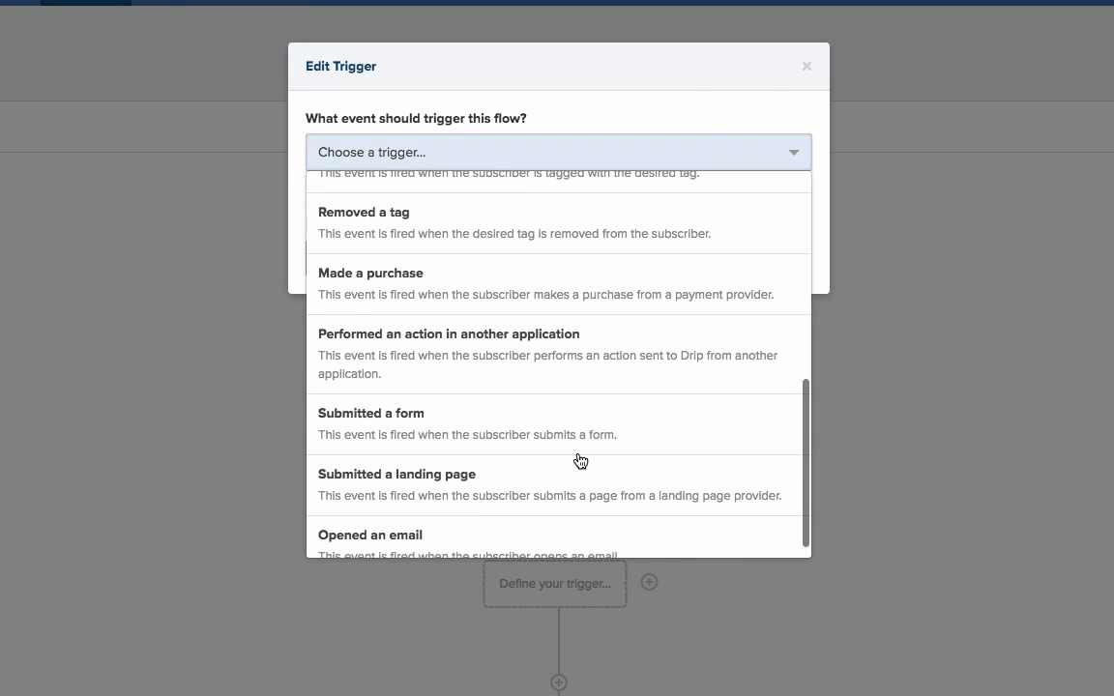
scroll(505, 403, up, 1)
click(449, 324)
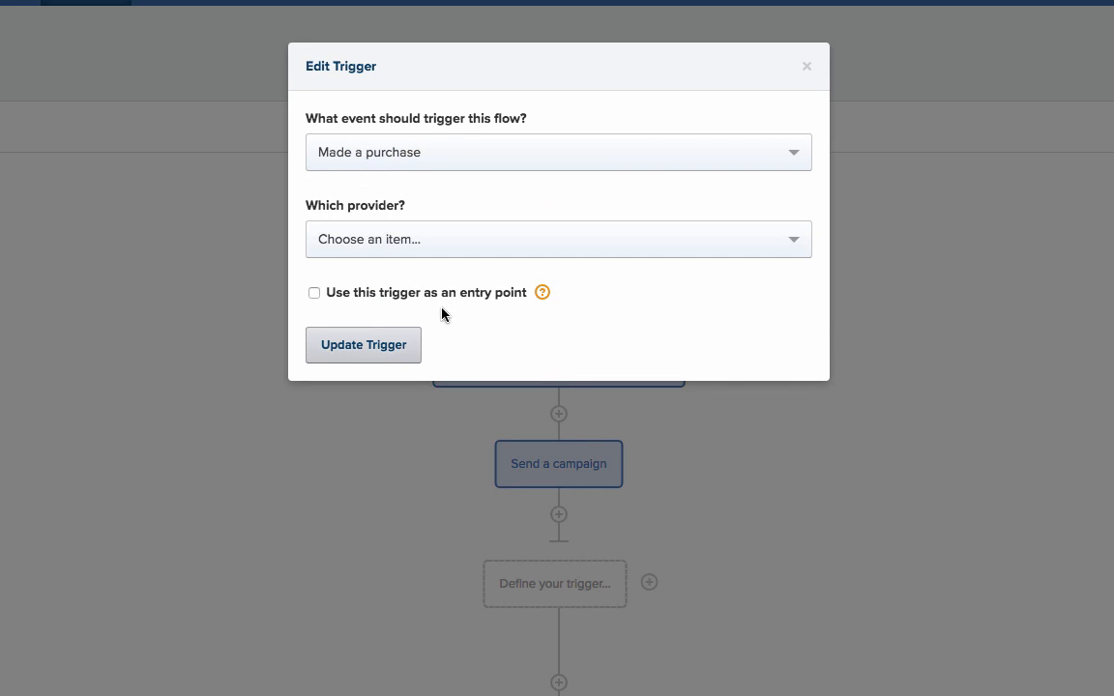
click(449, 254)
click(390, 402)
click(401, 398)
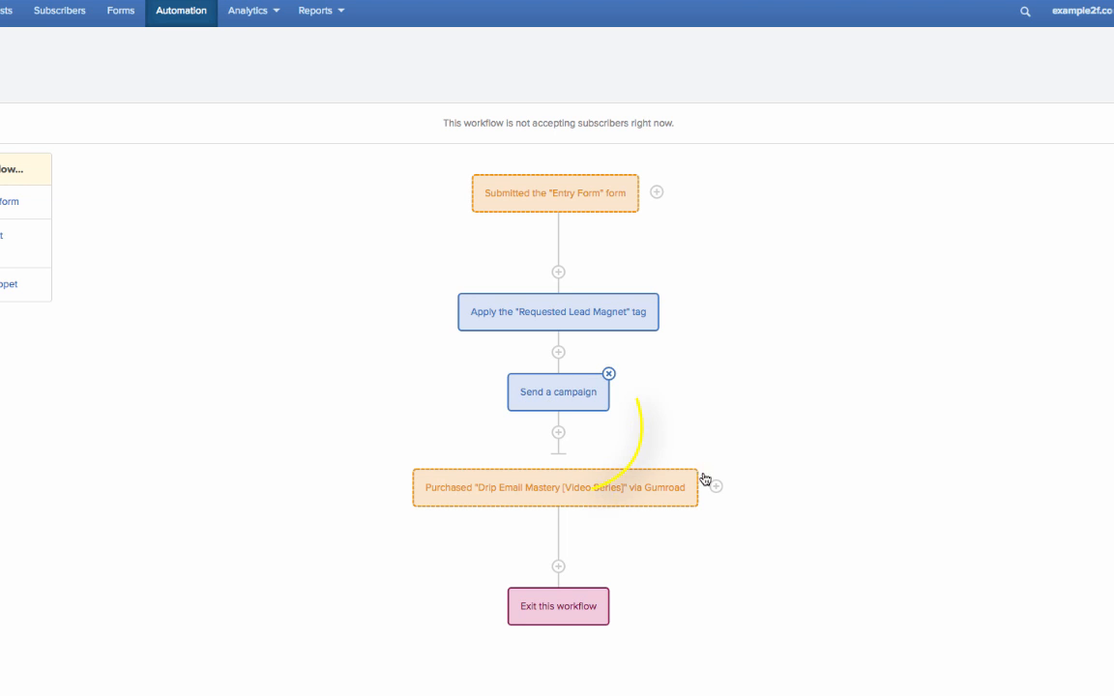
Add an action below the purchase goal that applies the "Customer" tag
click(559, 568)
click(435, 187)
click(444, 144)
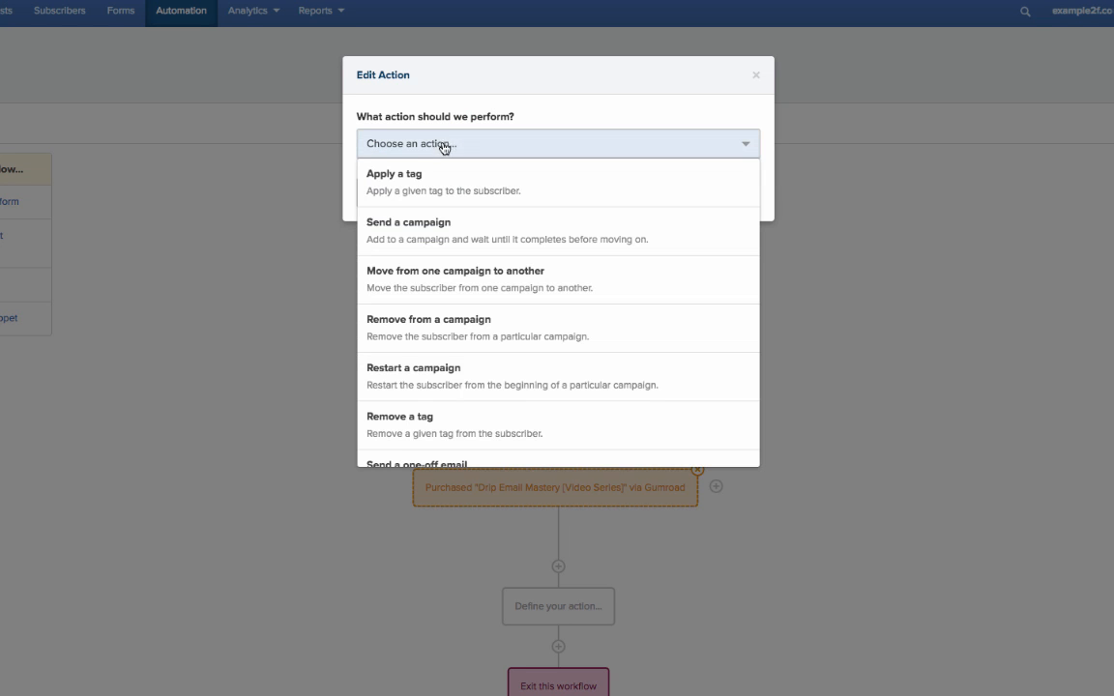
click(435, 179)
click(442, 209)
text(Customer)
click(408, 269)
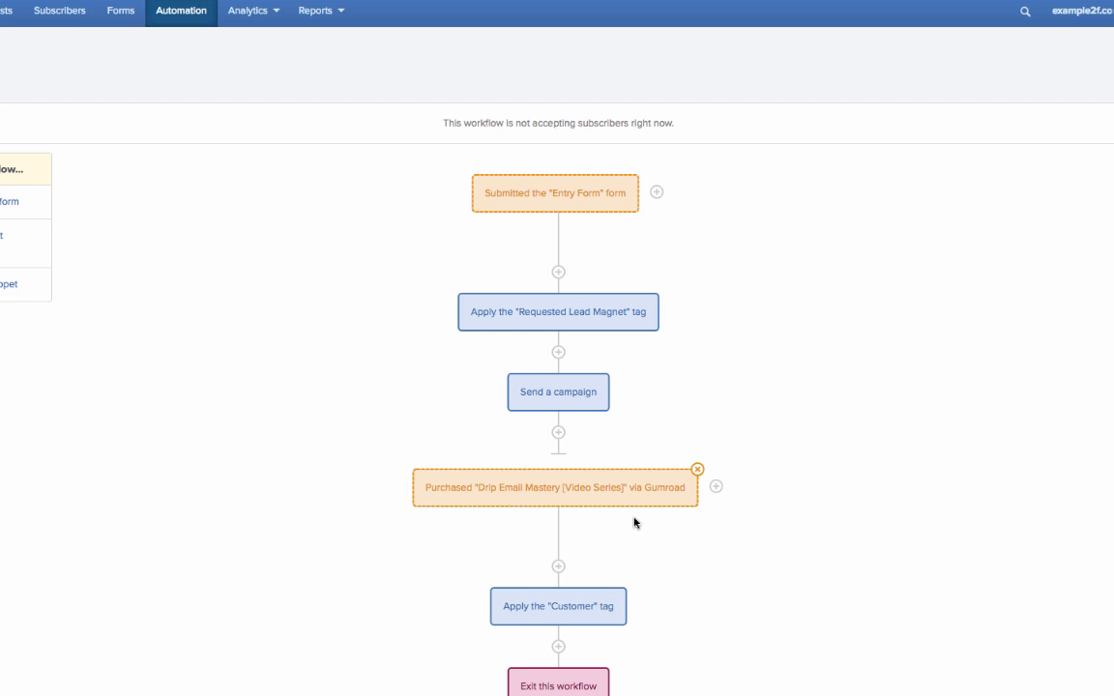
Add an action below the "Customer" tag action that sends the "Customer Campaign" campaign
scroll(624, 691, down, 1)
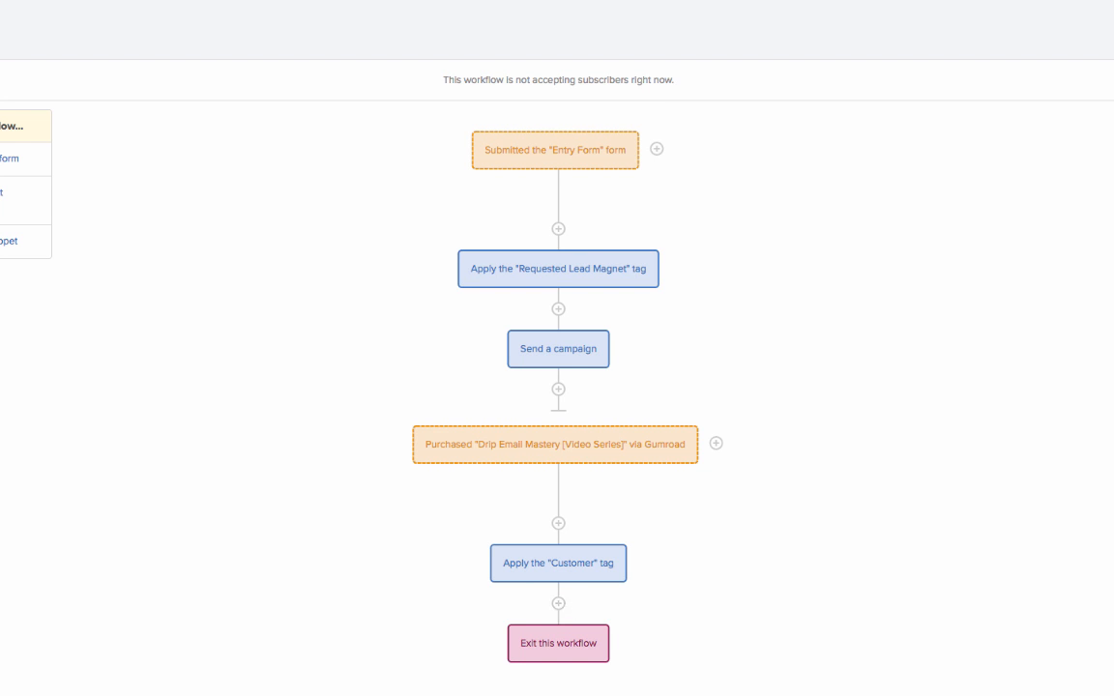
click(559, 604)
click(471, 222)
click(467, 208)
click(455, 285)
click(411, 332)
scroll(921, 612, down, 2)
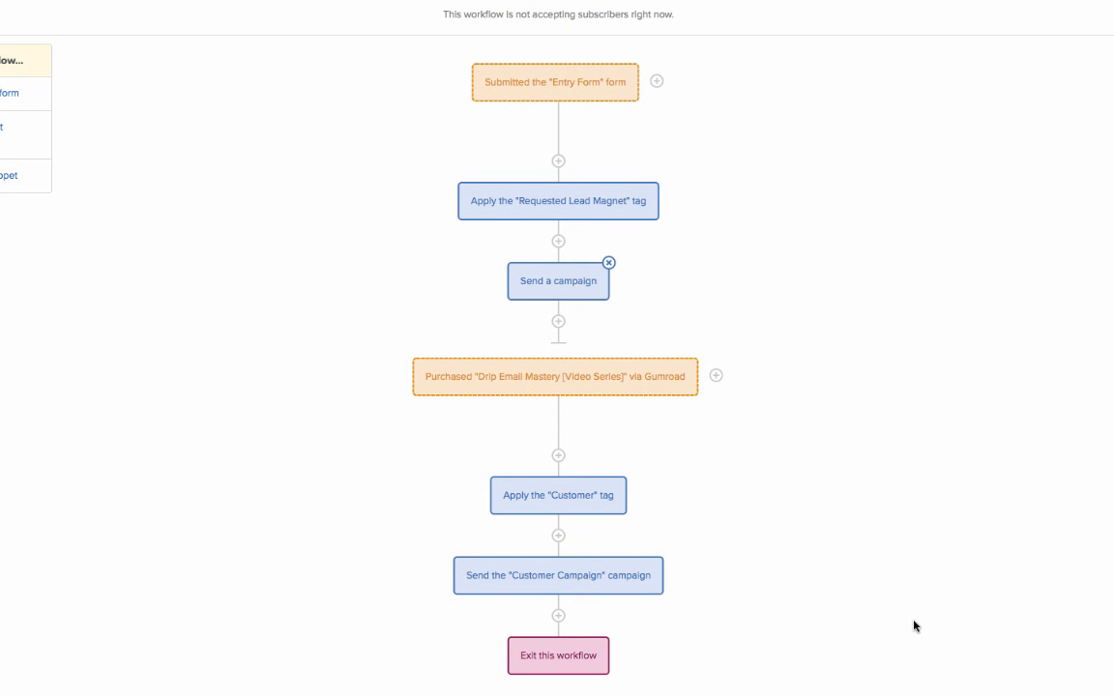